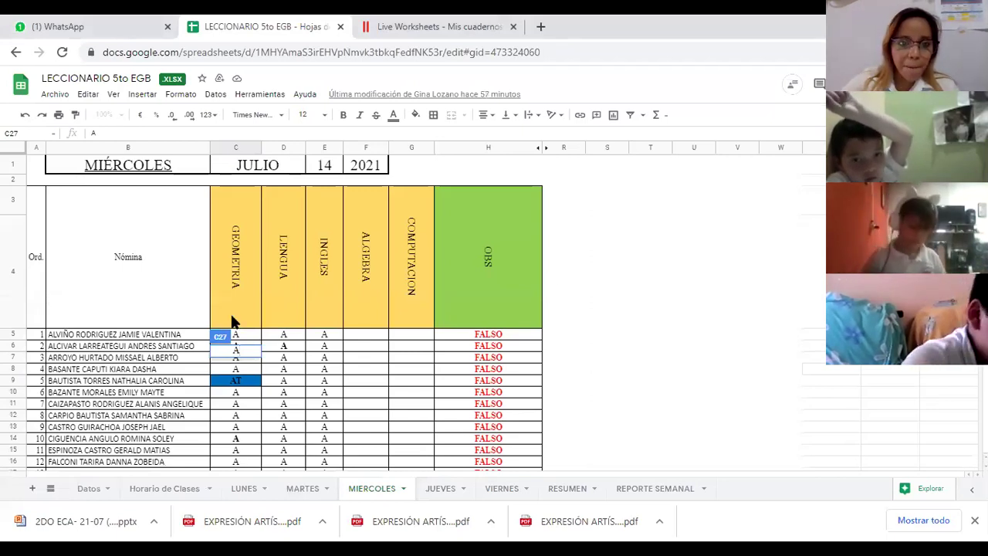
# - Record Wednesday's ALGEBRA attendance for students 1 to 3: A in F5 and F6, AT in F7
pyautogui.click(365, 337)
pyautogui.write('A')
pyautogui.press('Return')
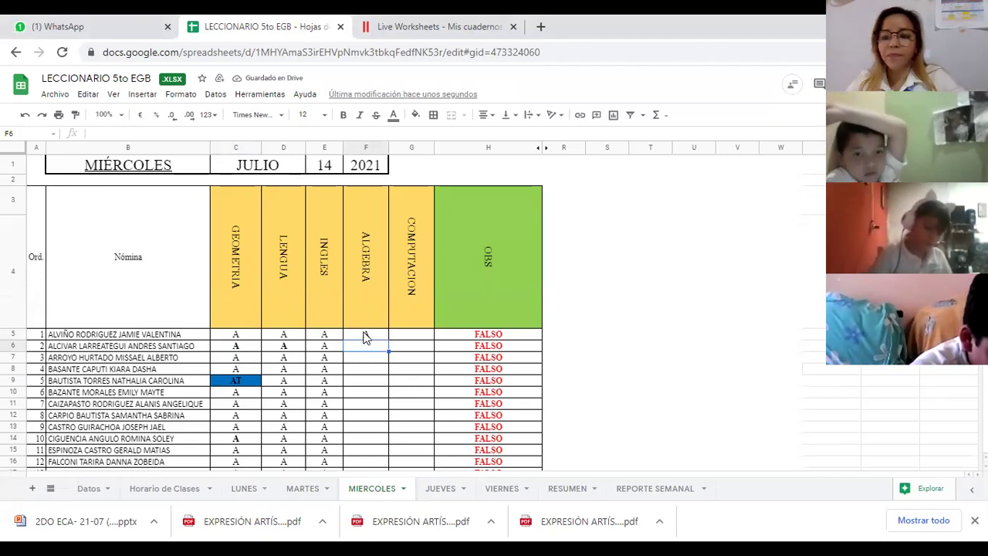
pyautogui.write('A')
pyautogui.press('Return')
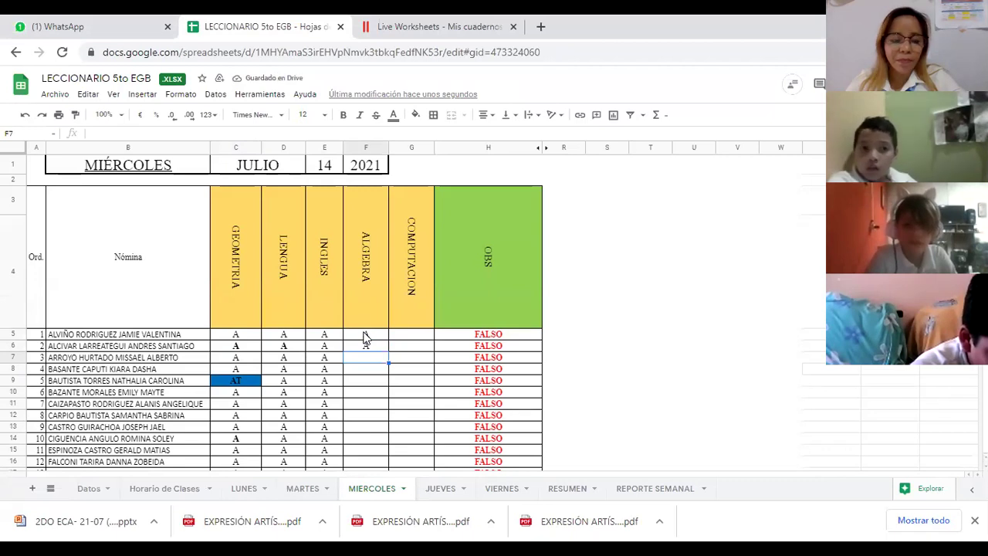
pyautogui.write('AT')
pyautogui.press('Return')
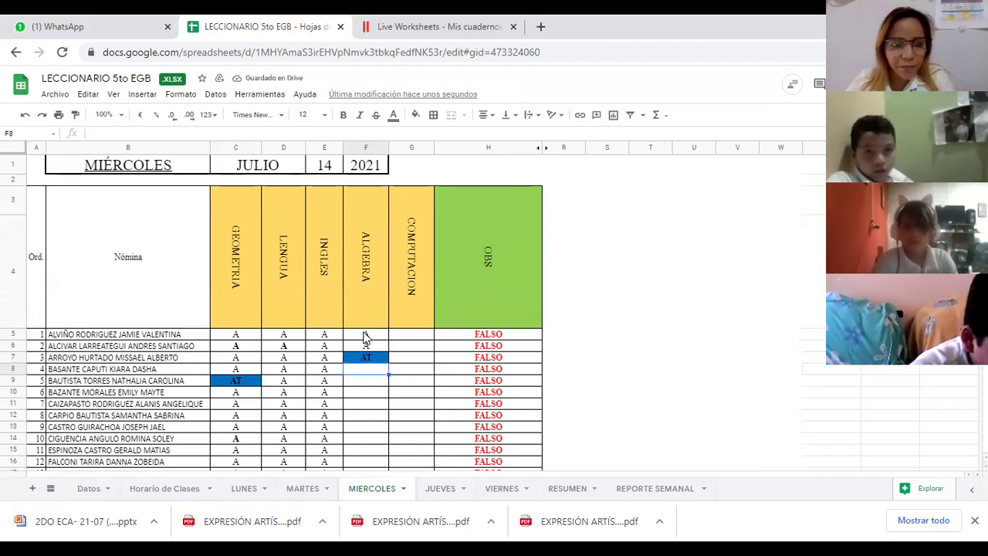
# - Enter A in the ALGEBRA column for students 4 and 5, cells F8 and F9
pyautogui.write('A')
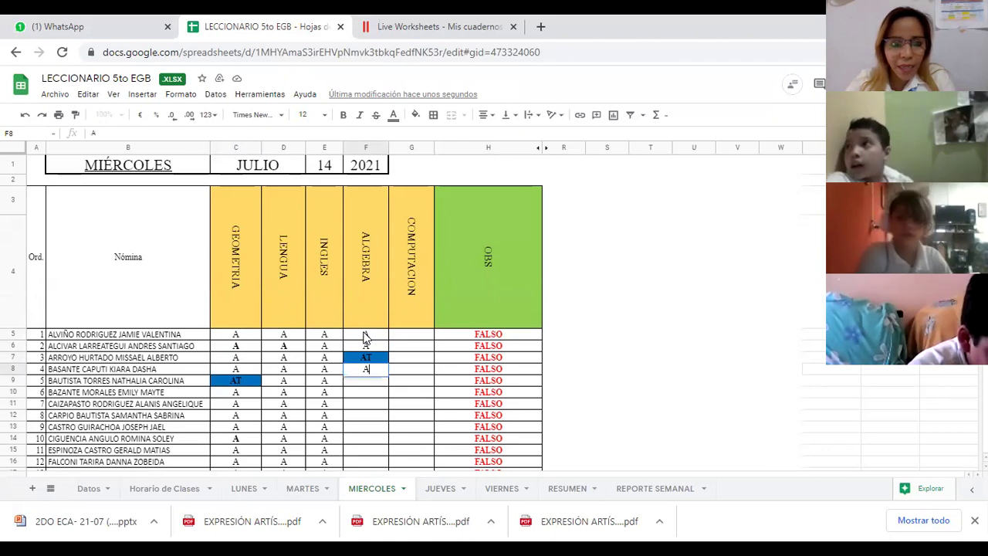
pyautogui.press('Return')
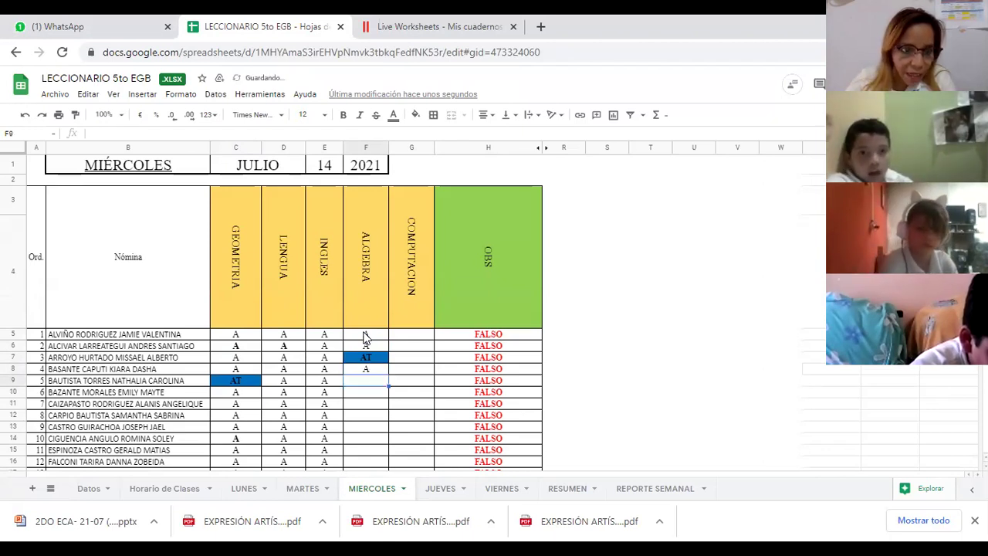
pyautogui.write('A')
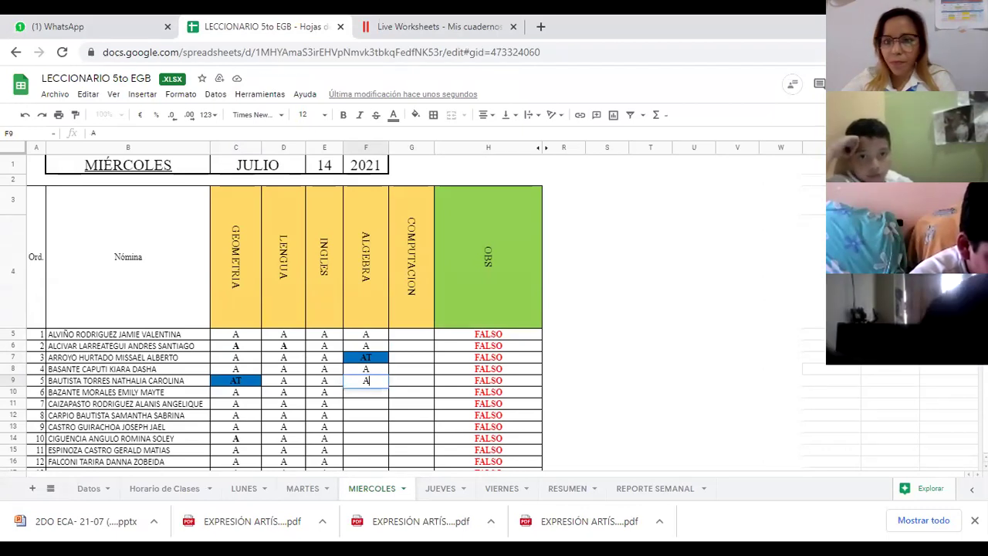
pyautogui.scroll(-1, 272, 351)
pyautogui.scroll(-2, 272, 351)
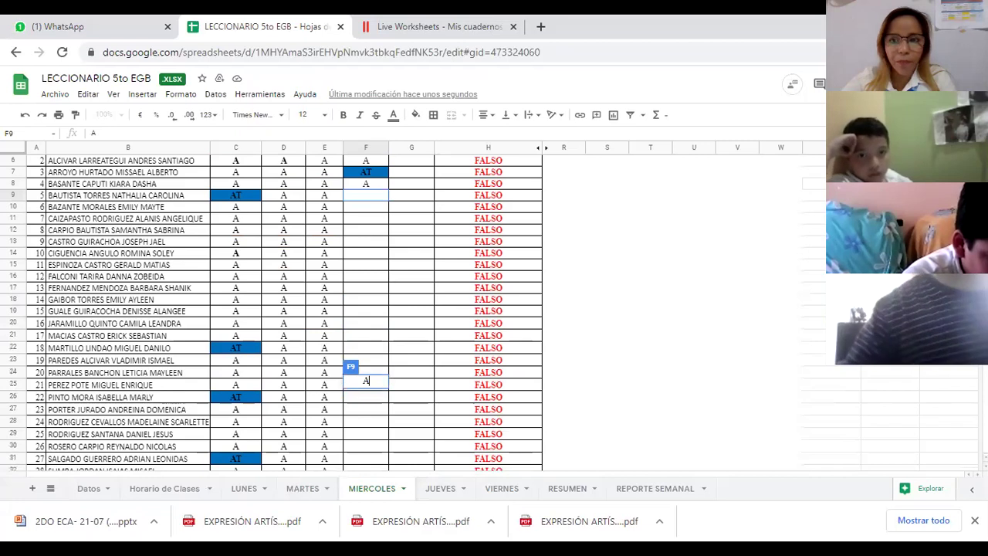
pyautogui.click(367, 197)
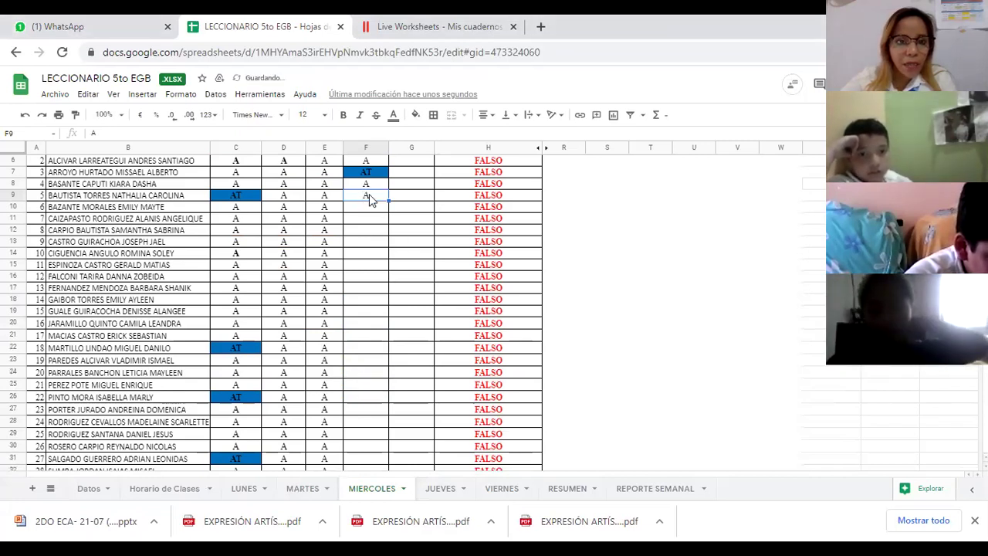
# - Enter A in the ALGEBRA column for students 6 to 8, cells F10 to F12
pyautogui.click(375, 211)
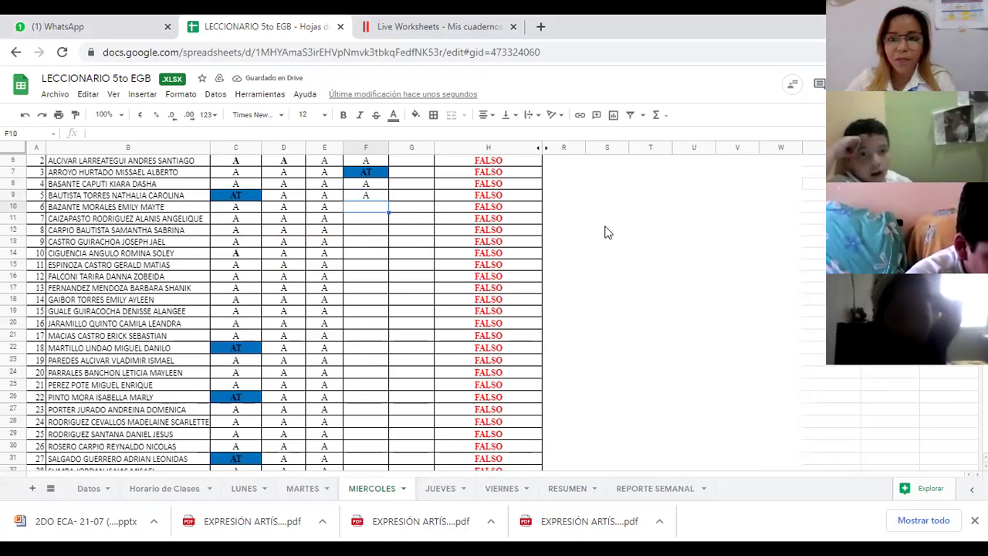
pyautogui.write('A')
pyautogui.press('Return')
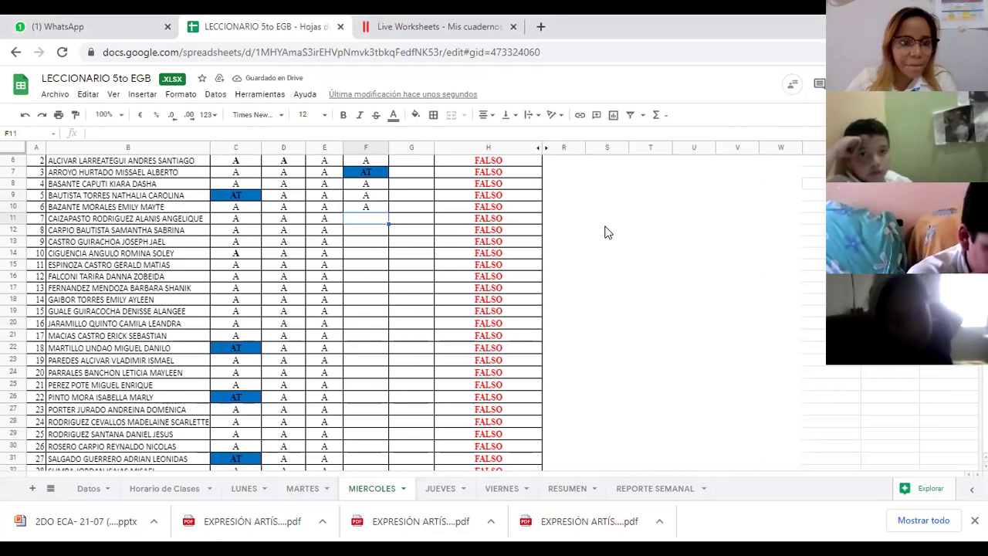
pyautogui.write('A')
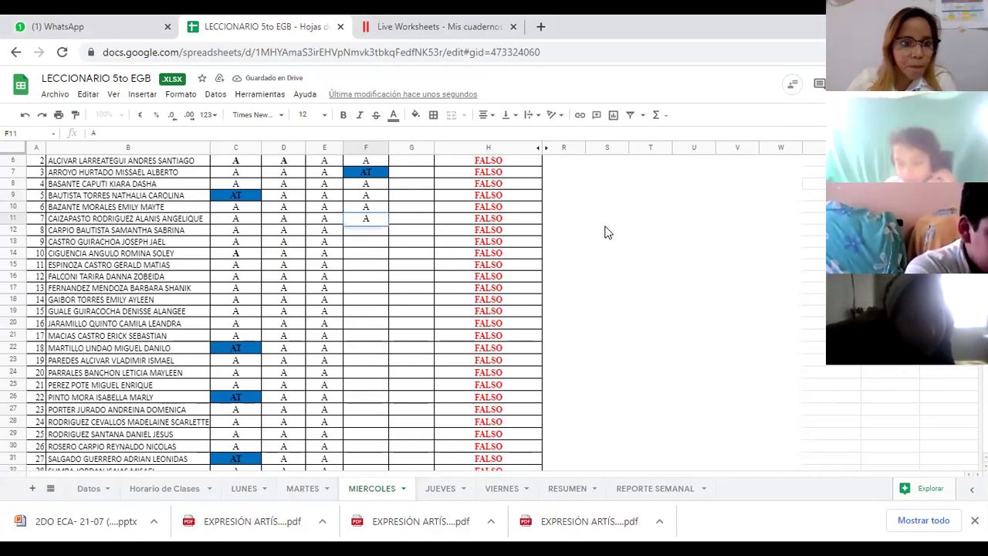
pyautogui.press('Return')
pyautogui.write('A')
pyautogui.press('Return')
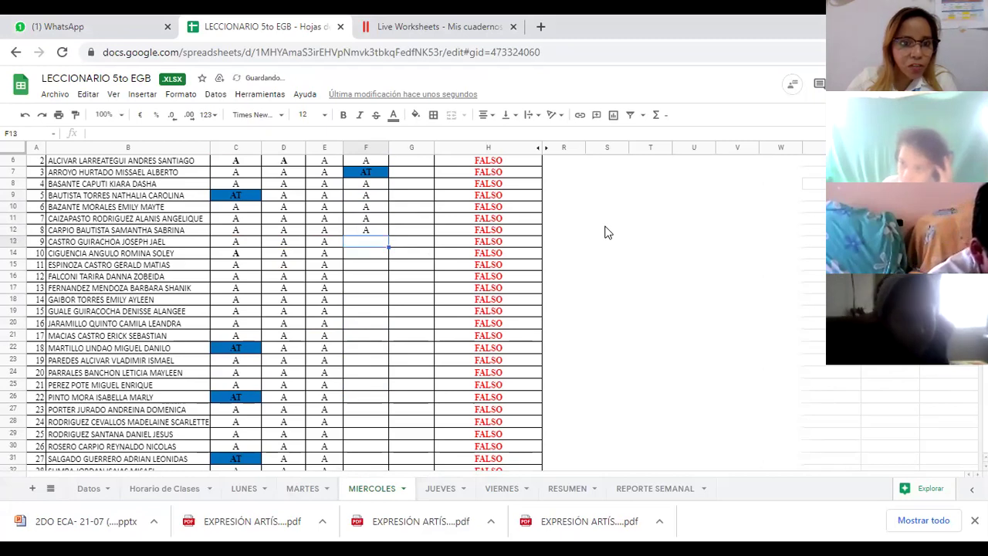
# - Enter A in the ALGEBRA column for students 9 to 11, cells F13 to F15
pyautogui.write('A')
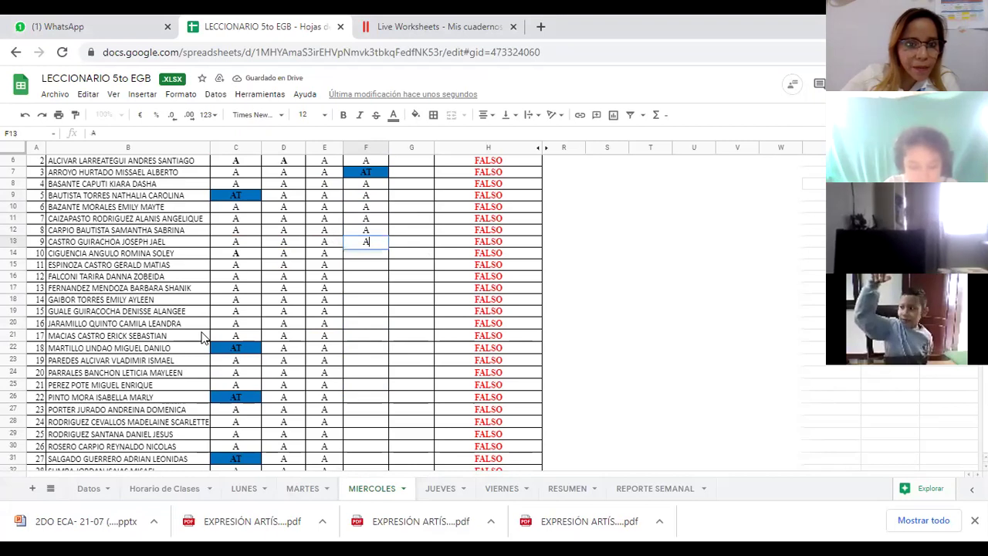
pyautogui.press('Return')
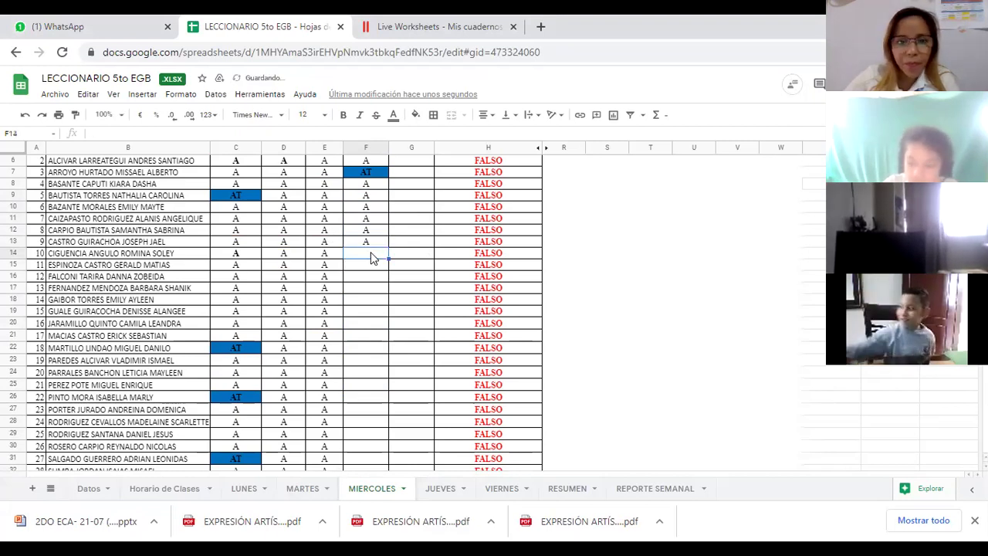
pyautogui.write('A')
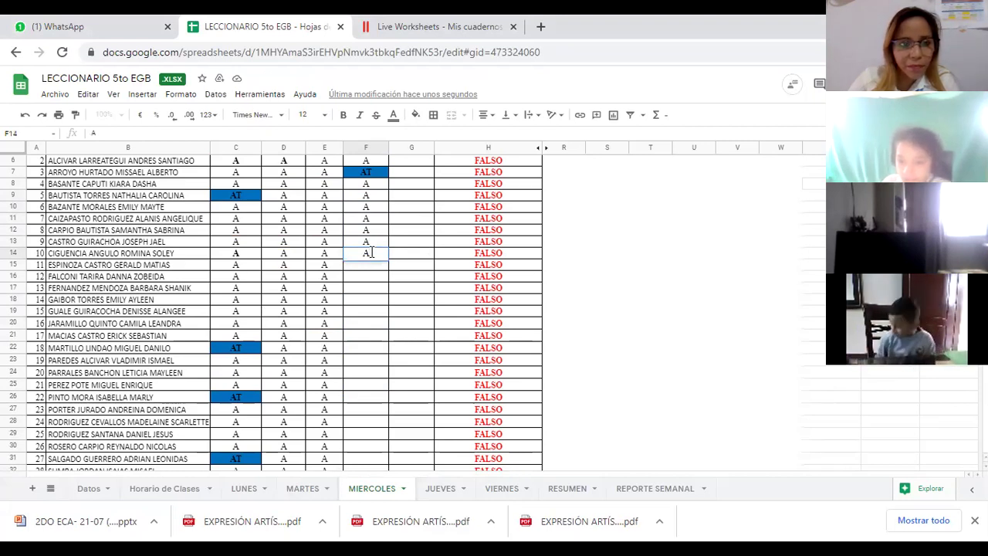
pyautogui.press('Return')
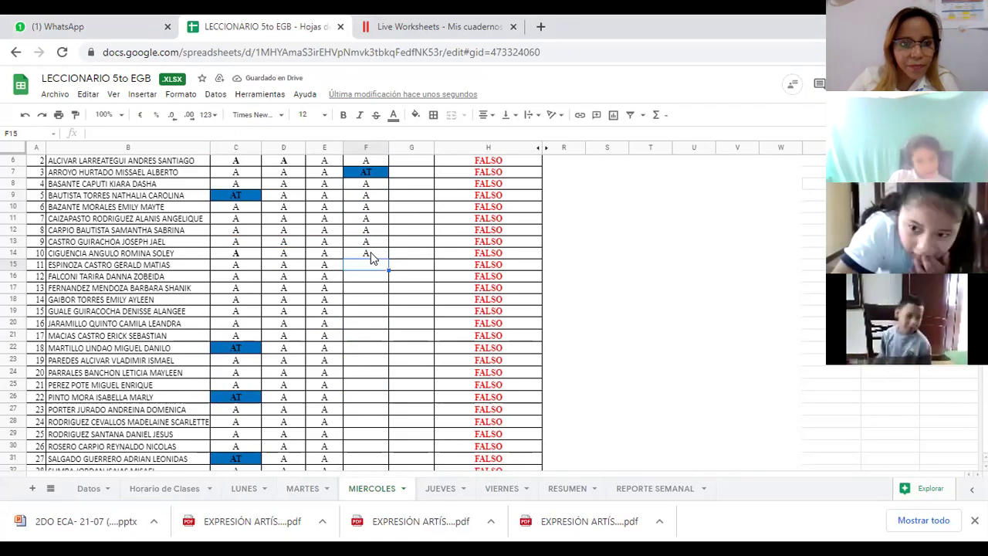
pyautogui.write('A')
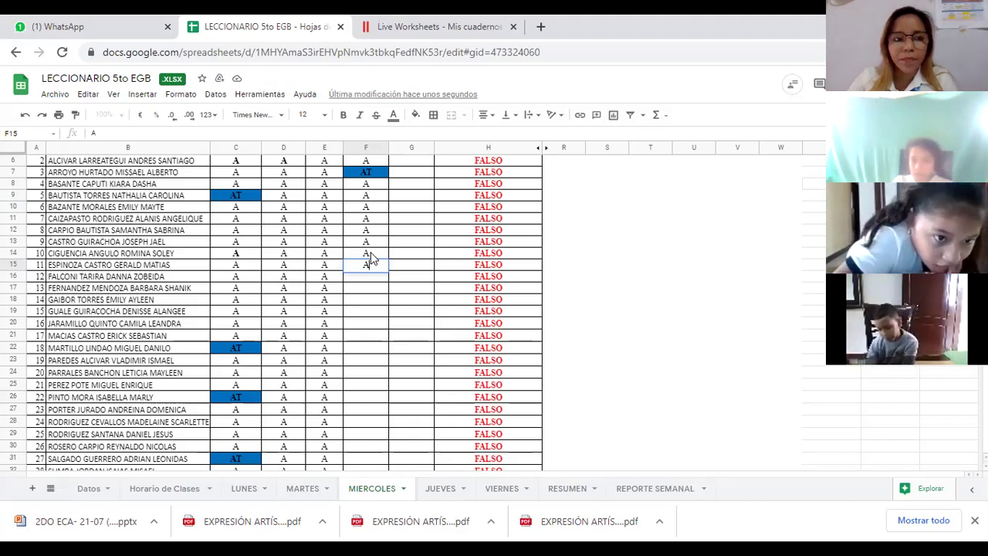
pyautogui.click(371, 186)
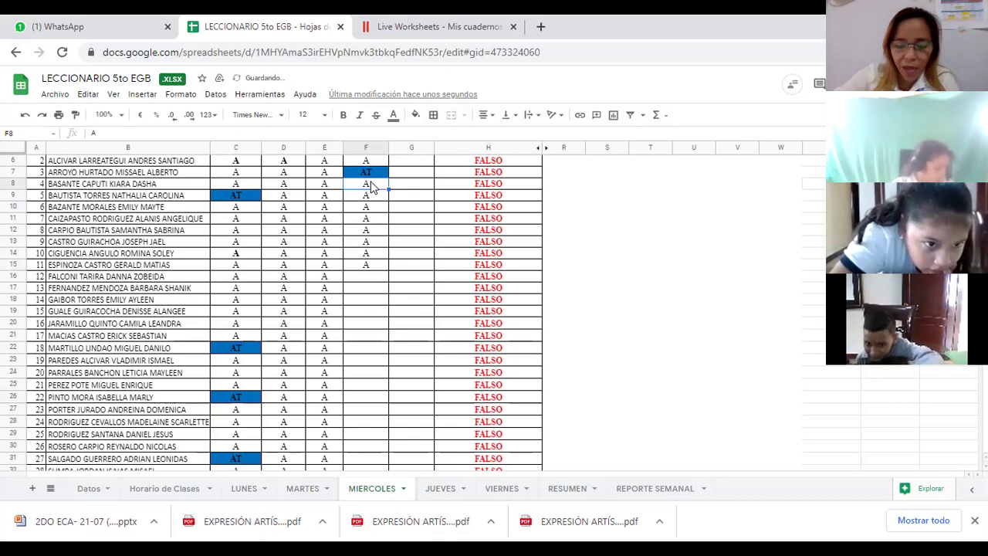
pyautogui.doubleClick(371, 184)
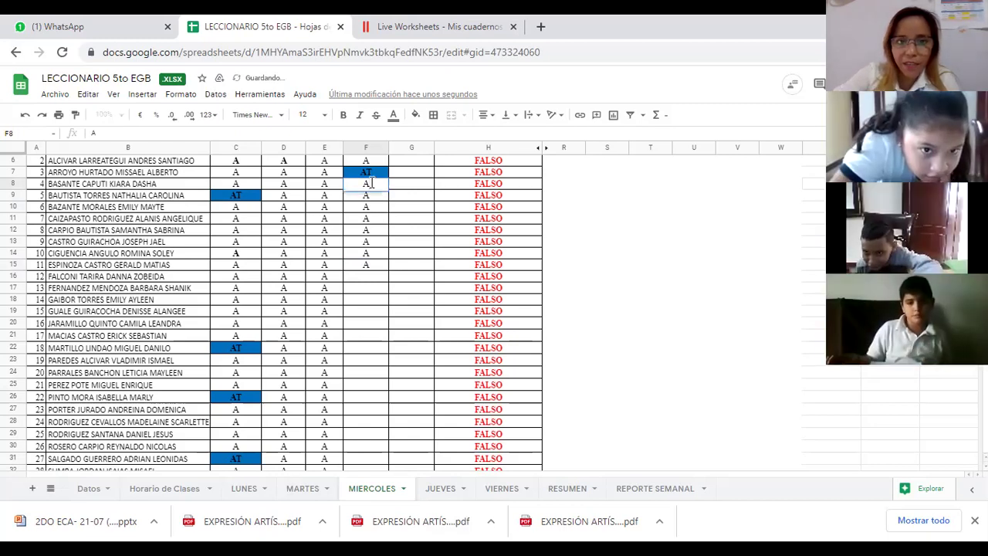
# - Enter A in the ALGEBRA column for students 12 and 13, cells F16 and F17
pyautogui.click(365, 278)
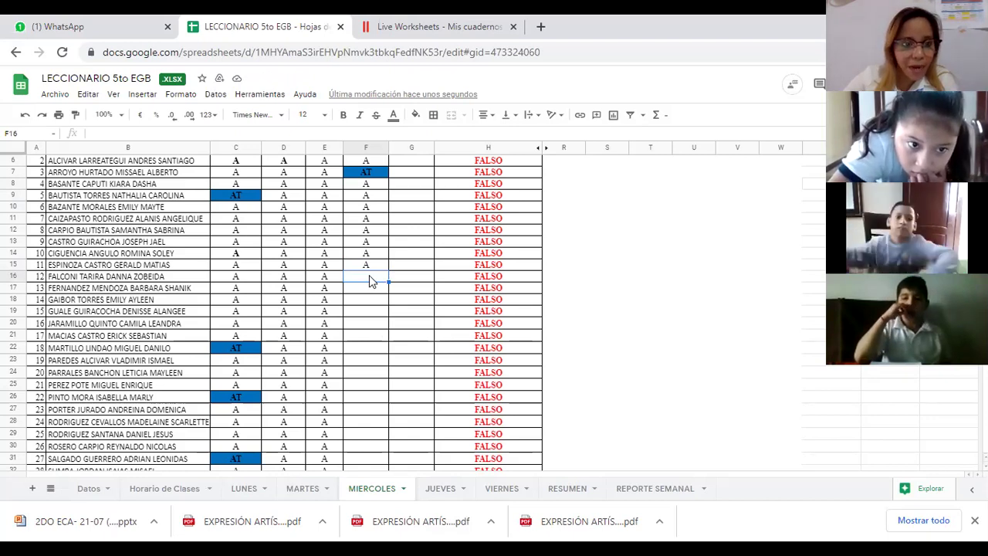
pyautogui.write('A')
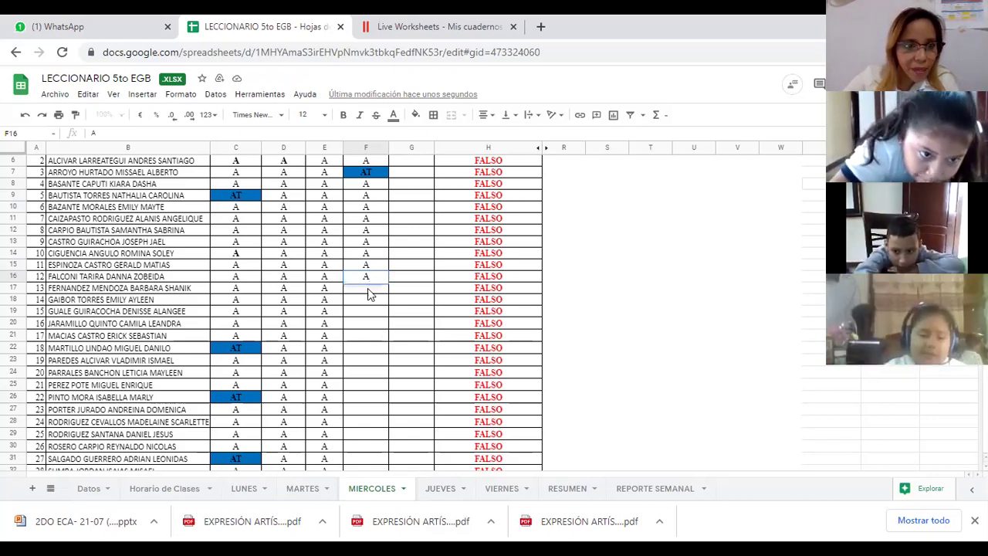
pyautogui.click(367, 287)
pyautogui.write('A')
# - Enter A in the ALGEBRA column for students 14 and 15, cells F18 and F19
pyautogui.click(368, 304)
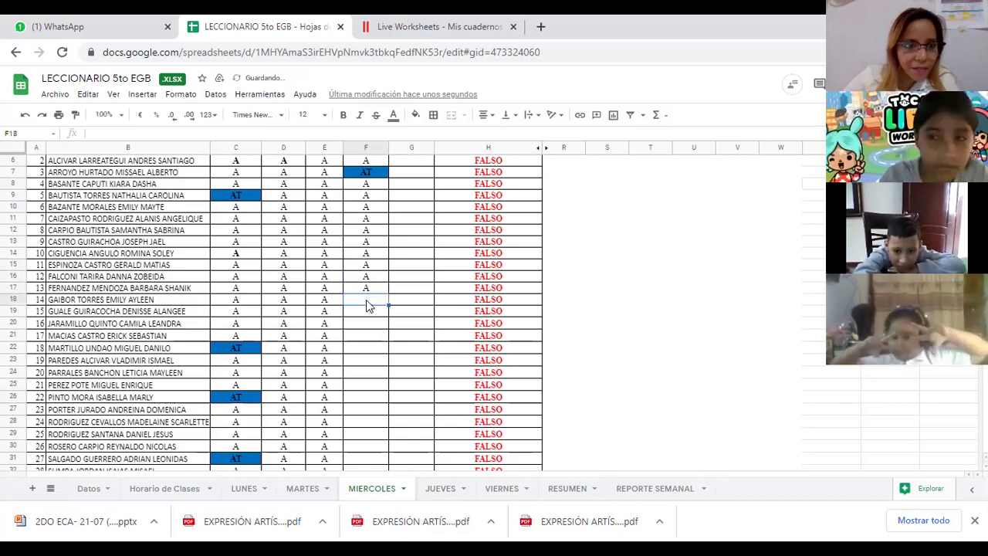
pyautogui.write('A')
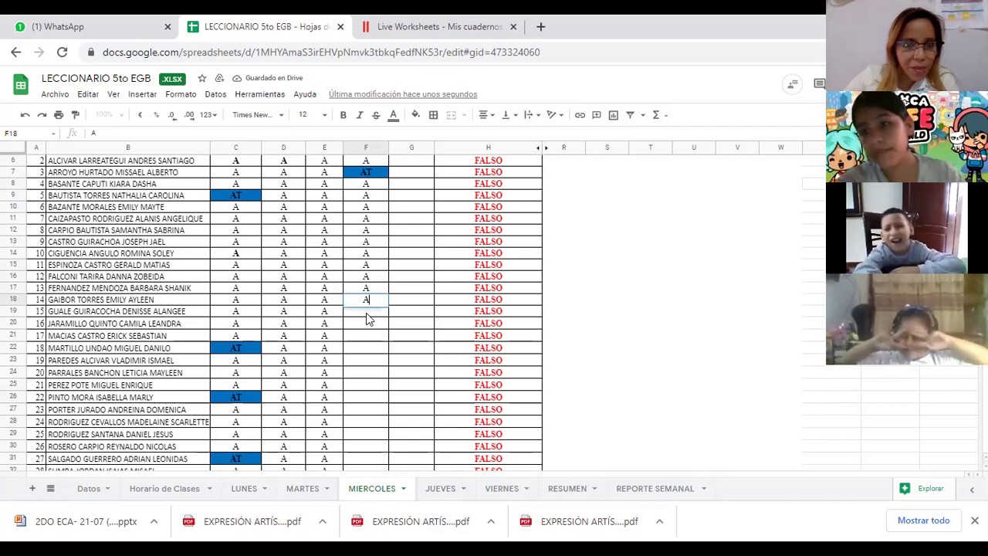
pyautogui.click(367, 313)
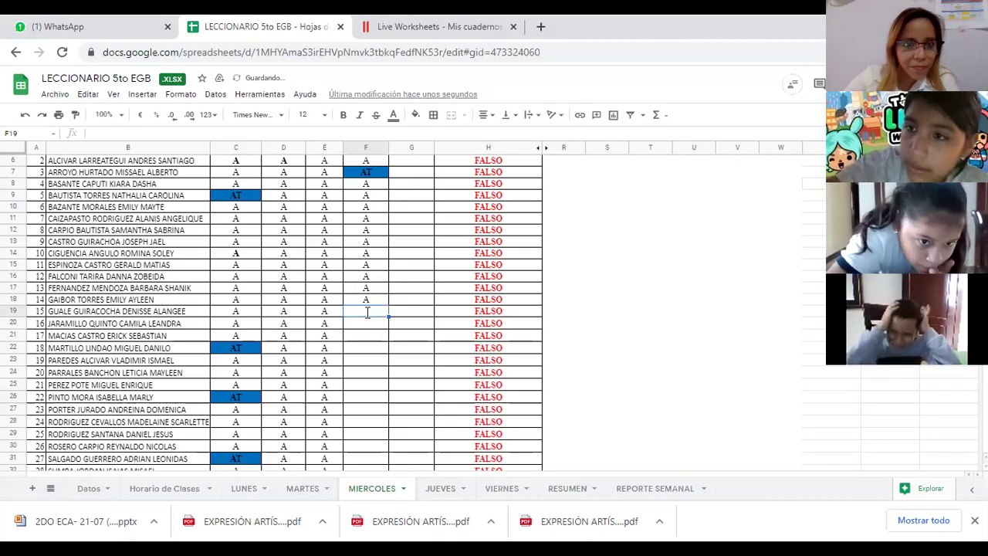
pyautogui.write('A')
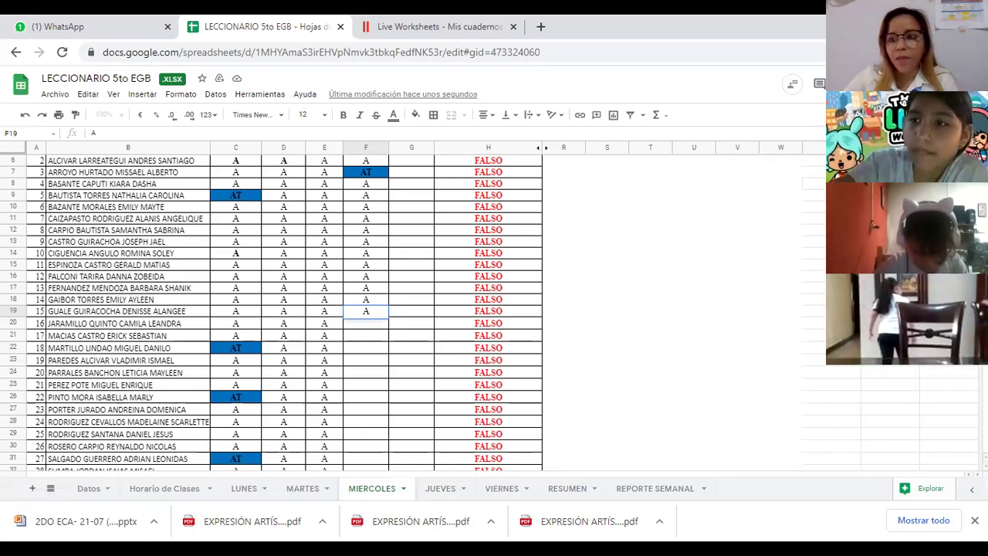
pyautogui.scroll(-3, 270, 309)
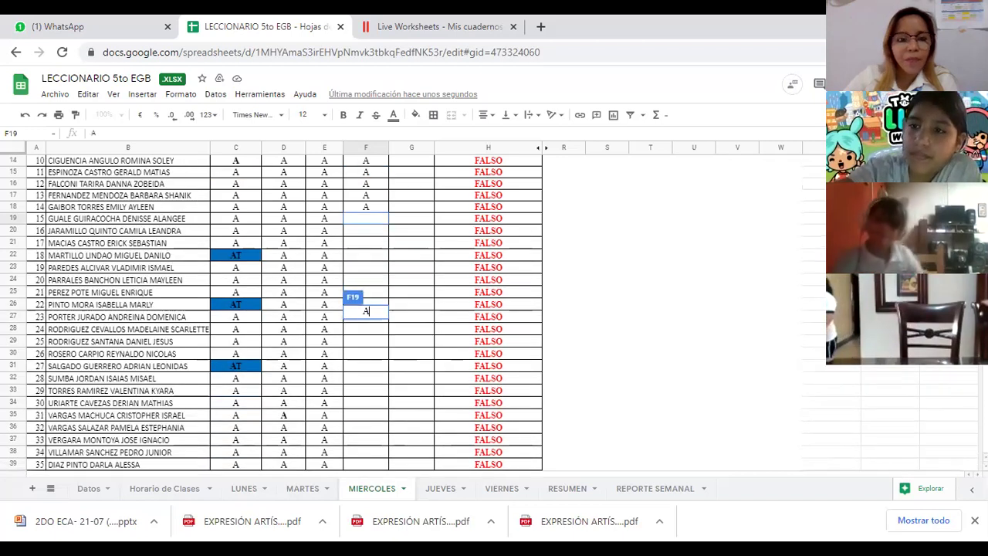
pyautogui.scroll(2, 270, 308)
pyautogui.scroll(-4, 270, 309)
pyautogui.scroll(4, 270, 309)
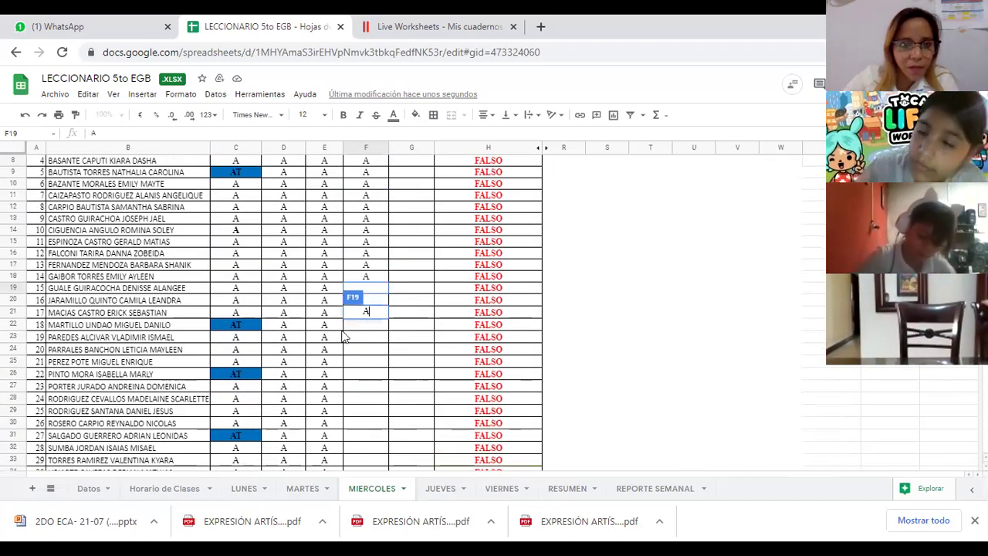
pyautogui.click(368, 325)
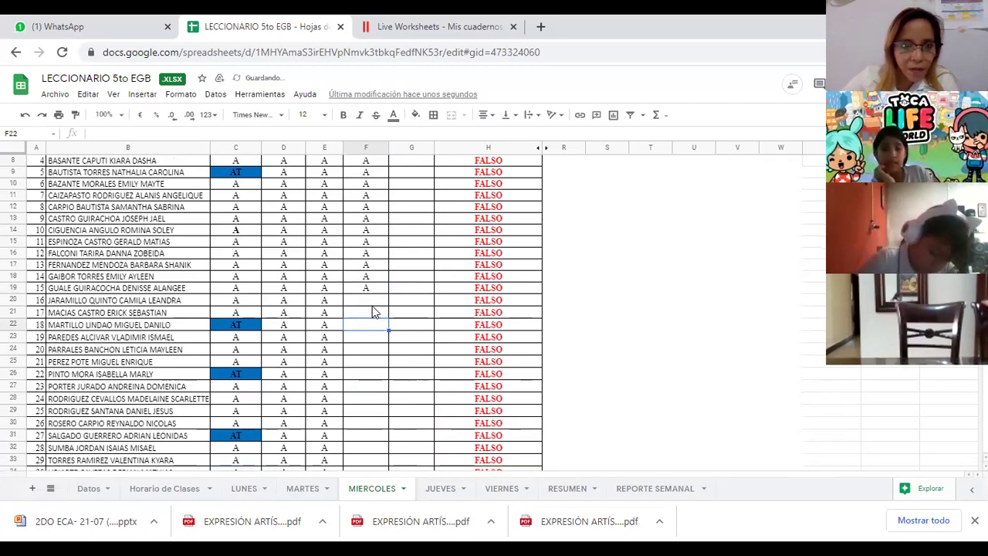
# - Enter A in the ALGEBRA column for students 16 and 17, cells F20 and F21
pyautogui.click(369, 299)
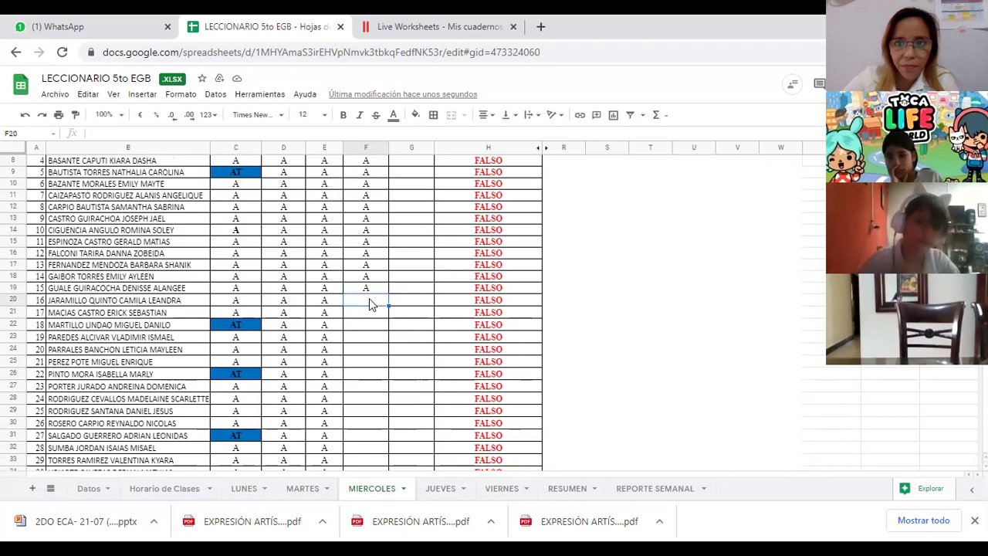
pyautogui.write('A')
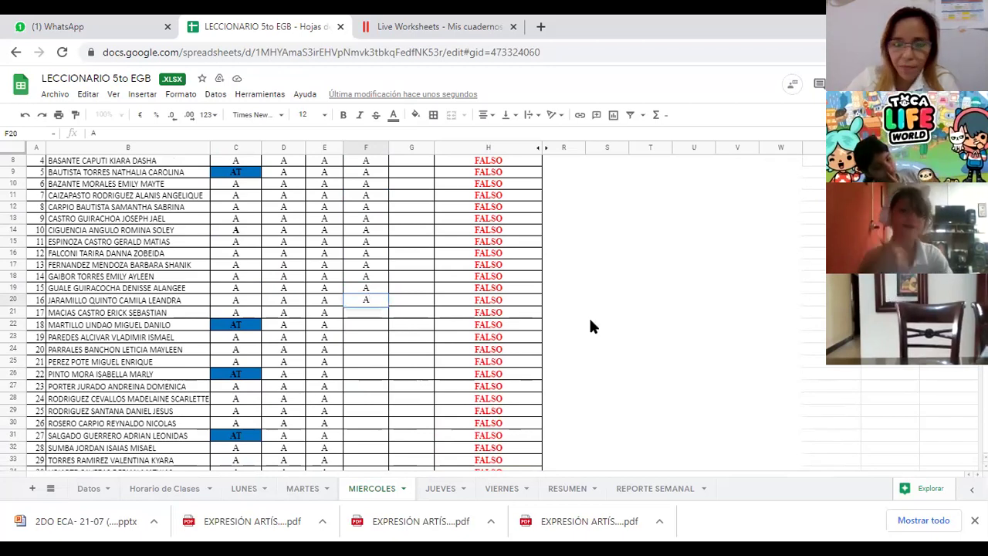
pyautogui.press('Return')
pyautogui.write('A')
pyautogui.press('Return')
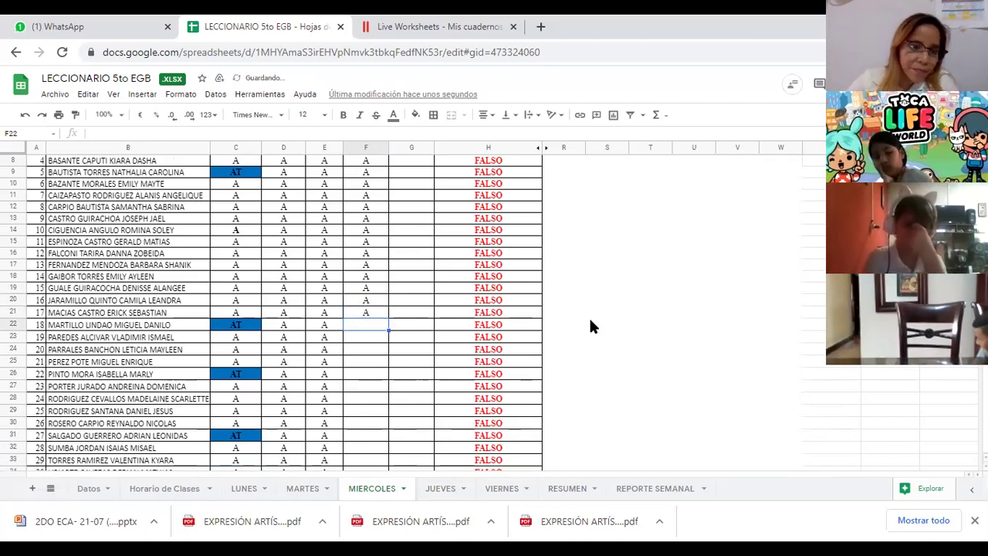
# - Enter A in the ALGEBRA column for students 18 to 20, cells F22 to F24
pyautogui.write('A')
pyautogui.press('Return')
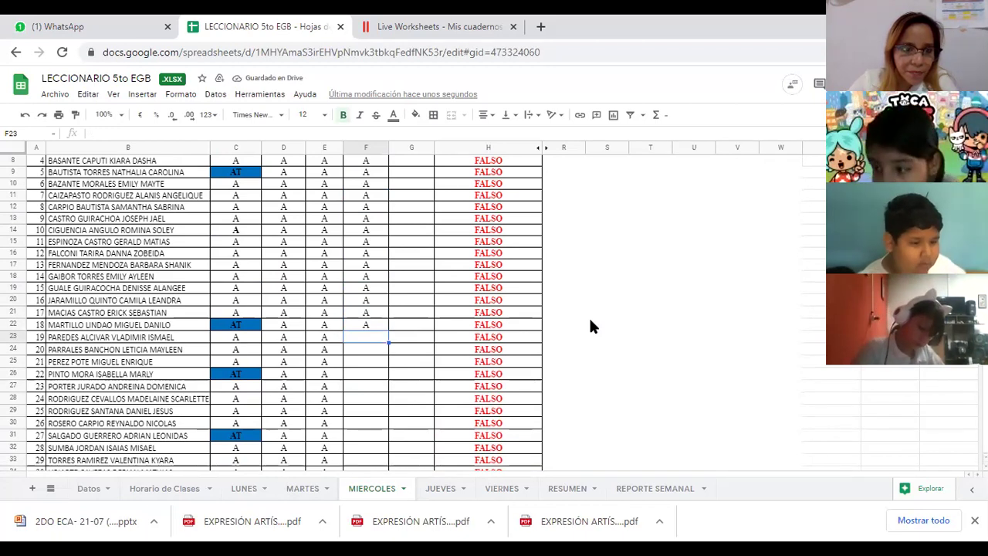
pyautogui.write('A')
pyautogui.press('Return')
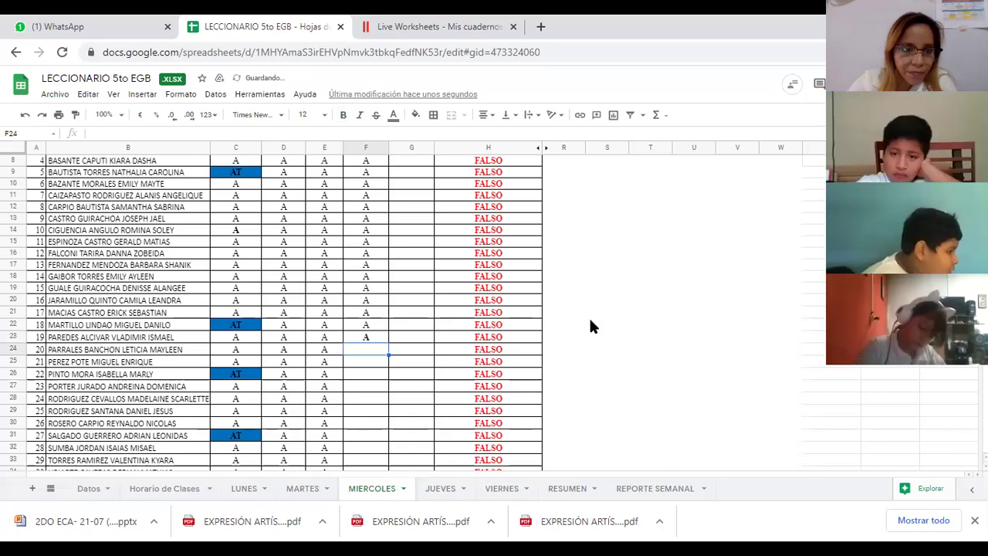
pyautogui.write('A')
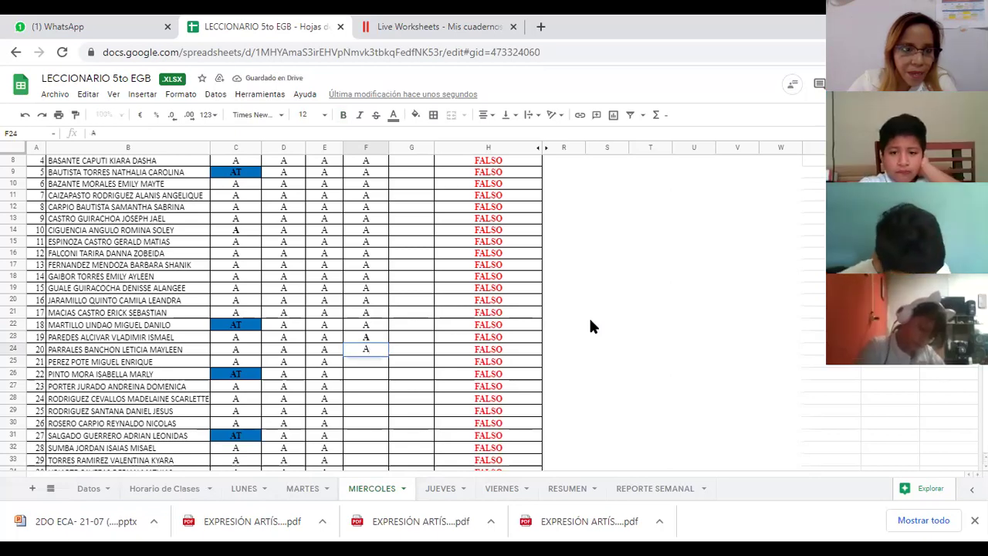
pyautogui.press('Return')
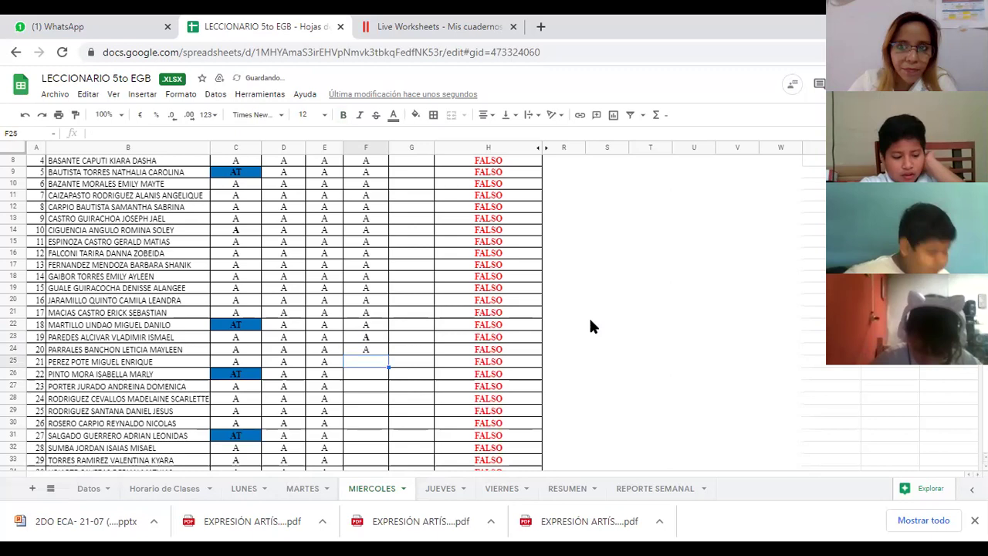
# - Enter A in the ALGEBRA column for students 21 to 23, cells F25 to F27
pyautogui.write('A')
pyautogui.press('Return')
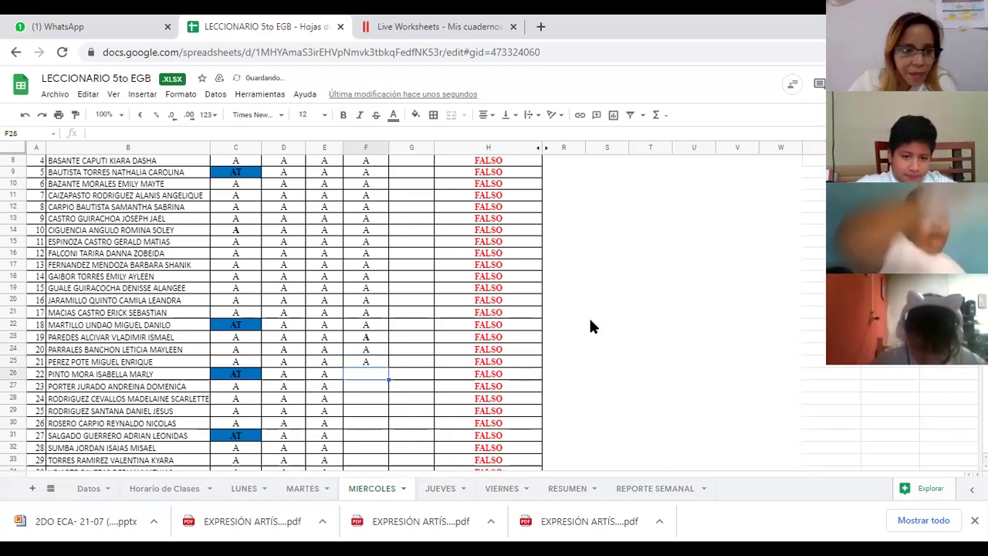
pyautogui.write('A')
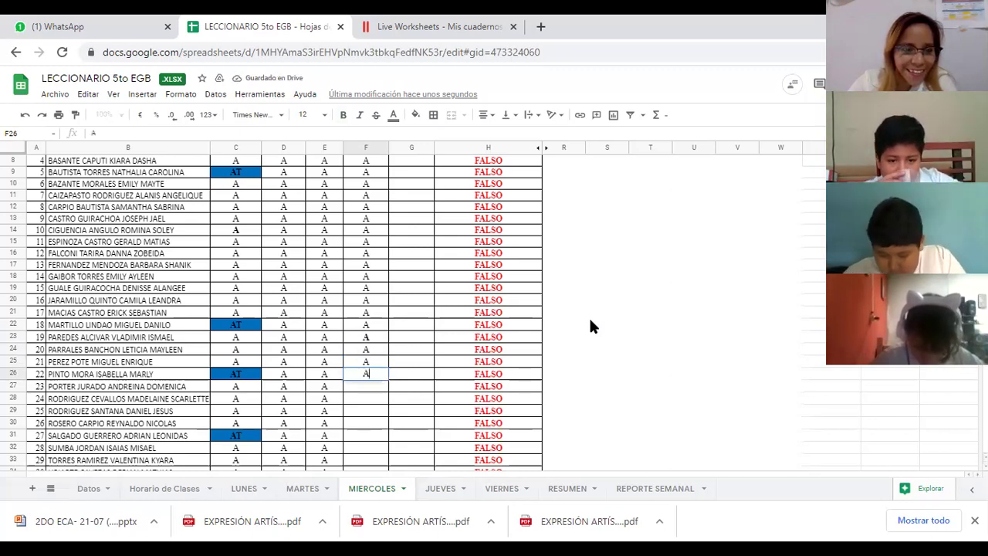
pyautogui.press('Return')
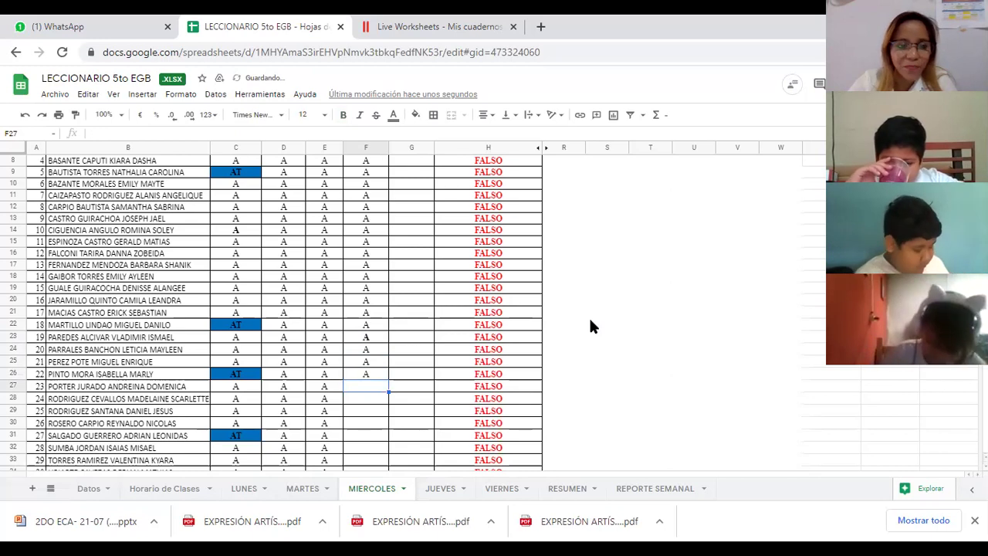
pyautogui.write('A')
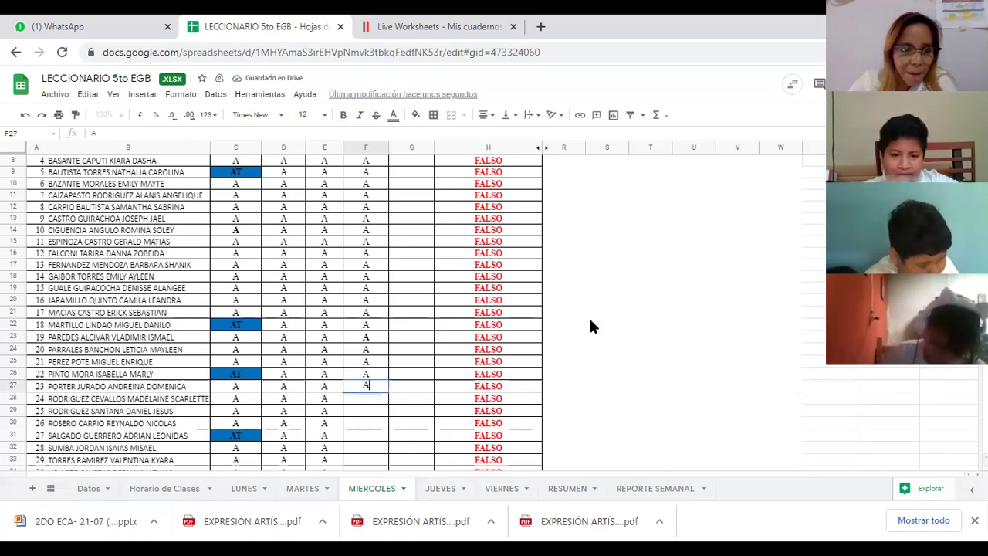
pyautogui.press('Return')
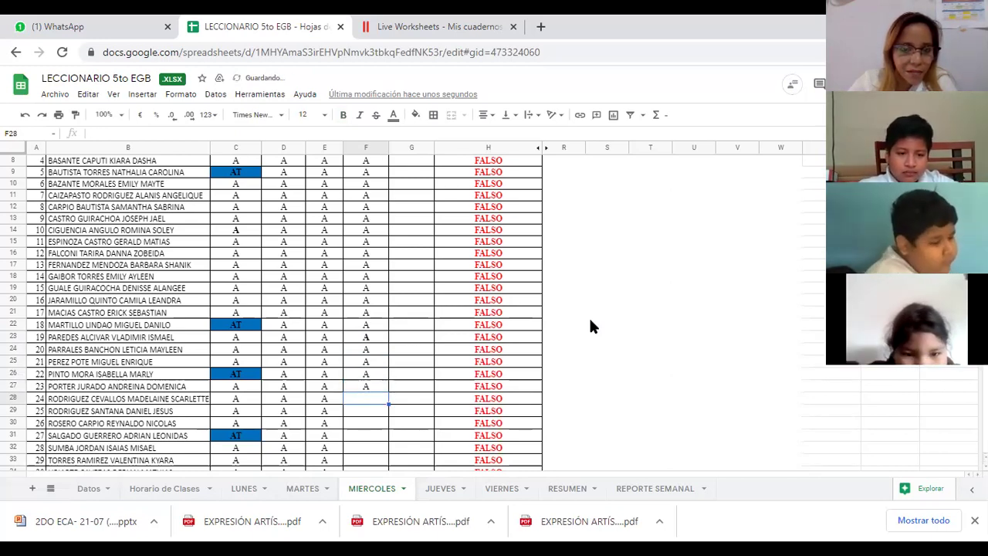
# - Enter A in the ALGEBRA column for students 24 to 26, cells F28 to F30
pyautogui.write('A')
pyautogui.press('Return')
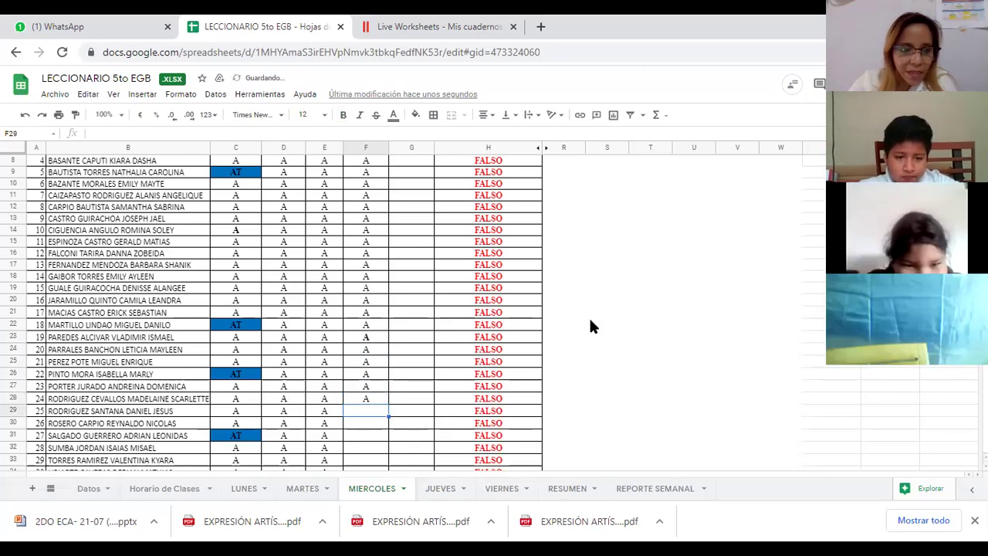
pyautogui.write('A')
pyautogui.press('Return')
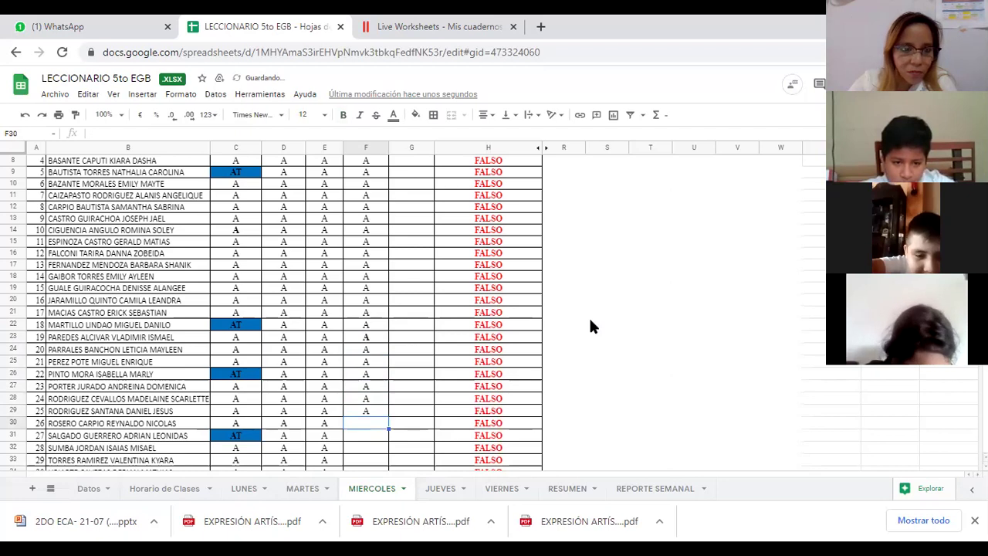
pyautogui.write('A')
pyautogui.press('Return')
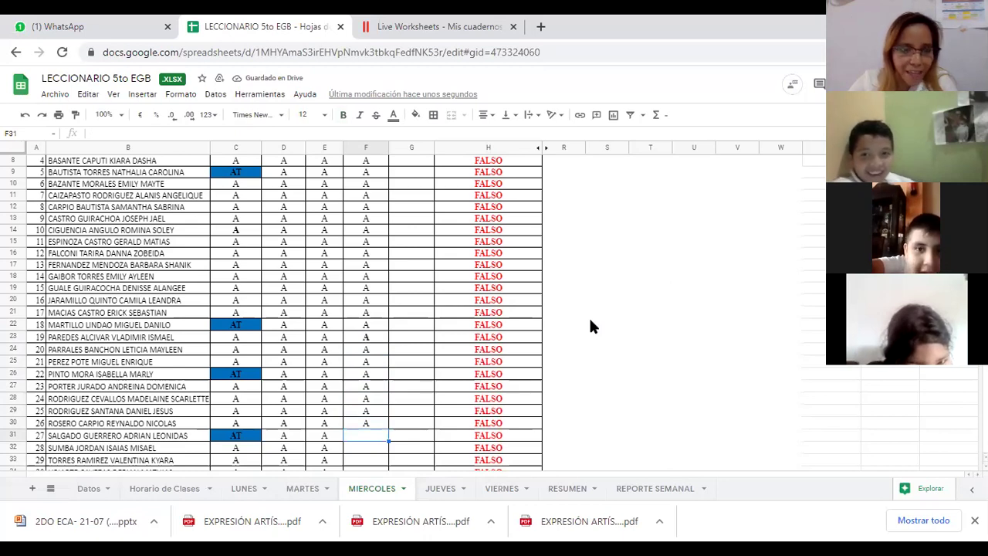
# - Enter A in the ALGEBRA column for students 27 and 28, cells F31 and F32
pyautogui.write('A')
pyautogui.press('Return')
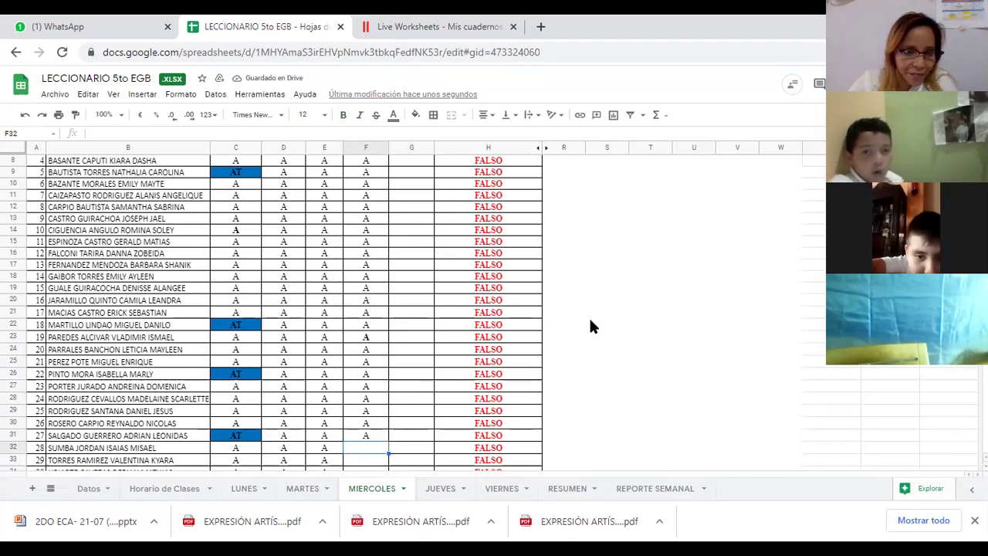
pyautogui.write('A')
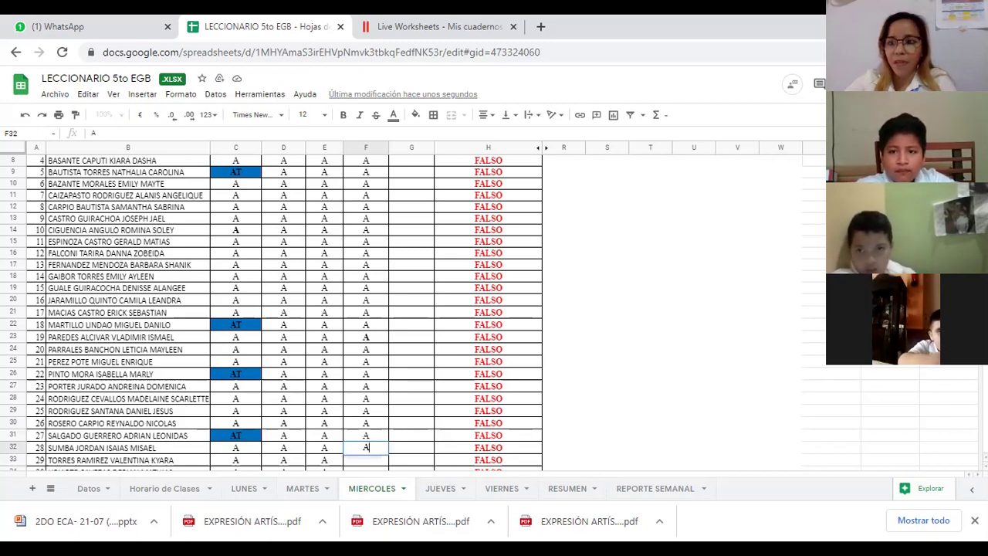
pyautogui.scroll(-4, 278, 309)
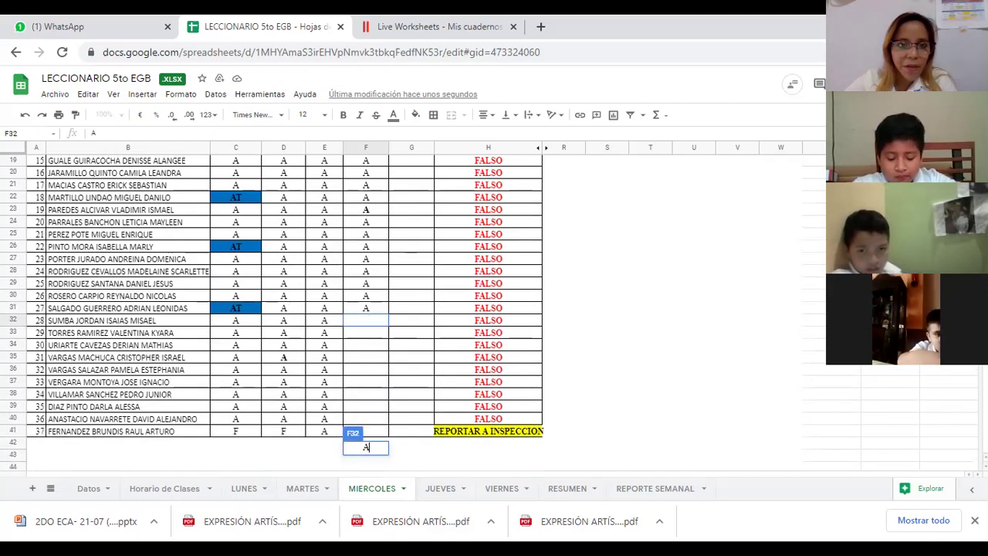
pyautogui.click(368, 324)
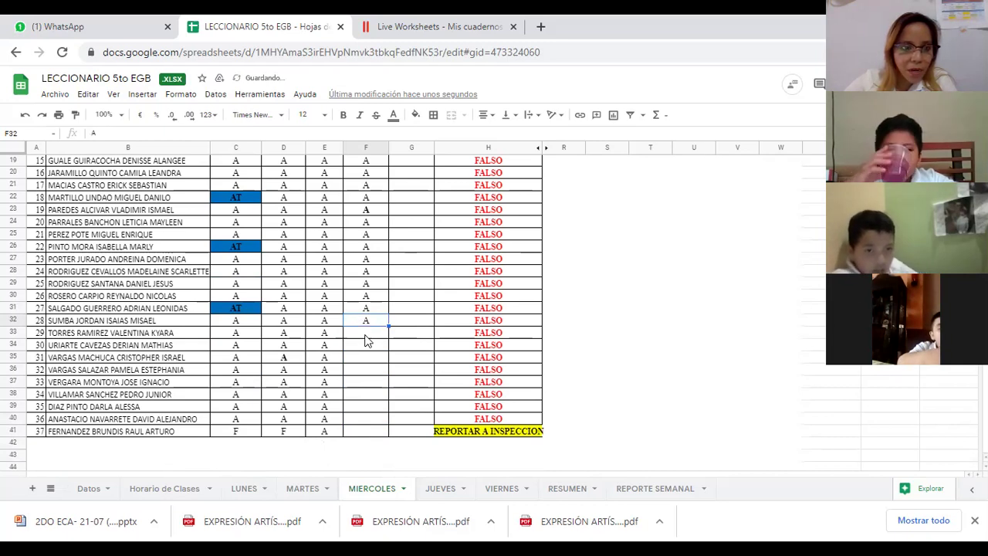
# - Enter A in the ALGEBRA column for students 29 to 31, cells F33 to F35
pyautogui.press('Down')
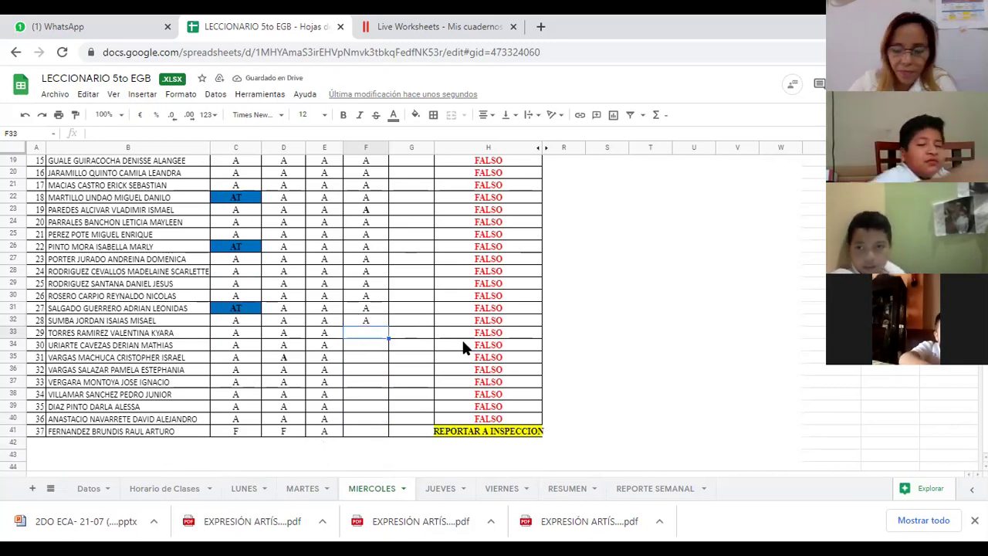
pyautogui.write('A')
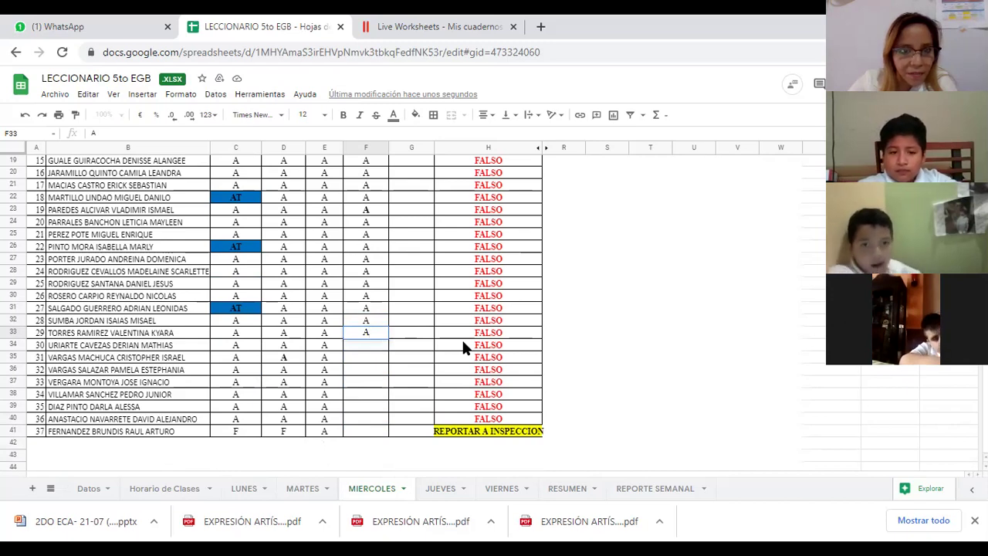
pyautogui.press('Return')
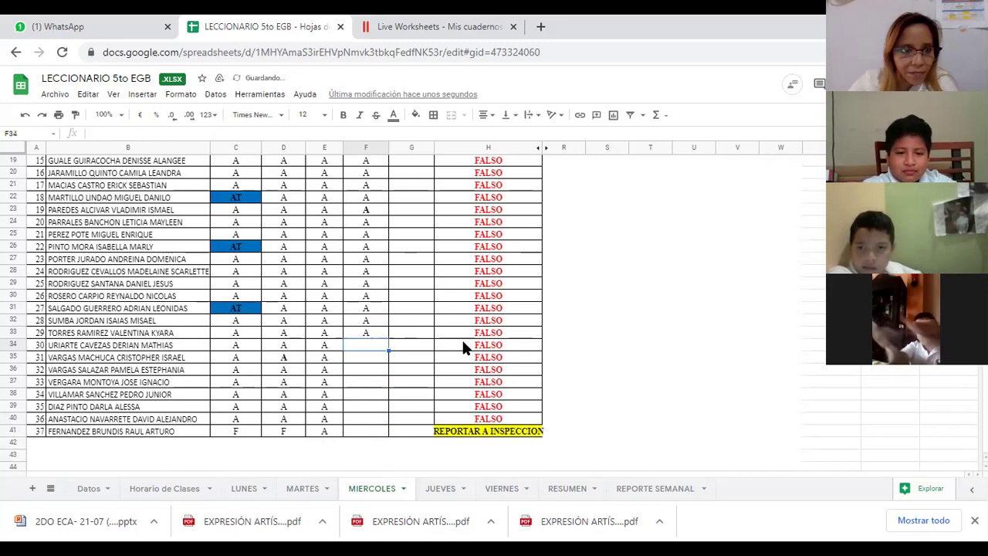
pyautogui.write('A')
pyautogui.press('Return')
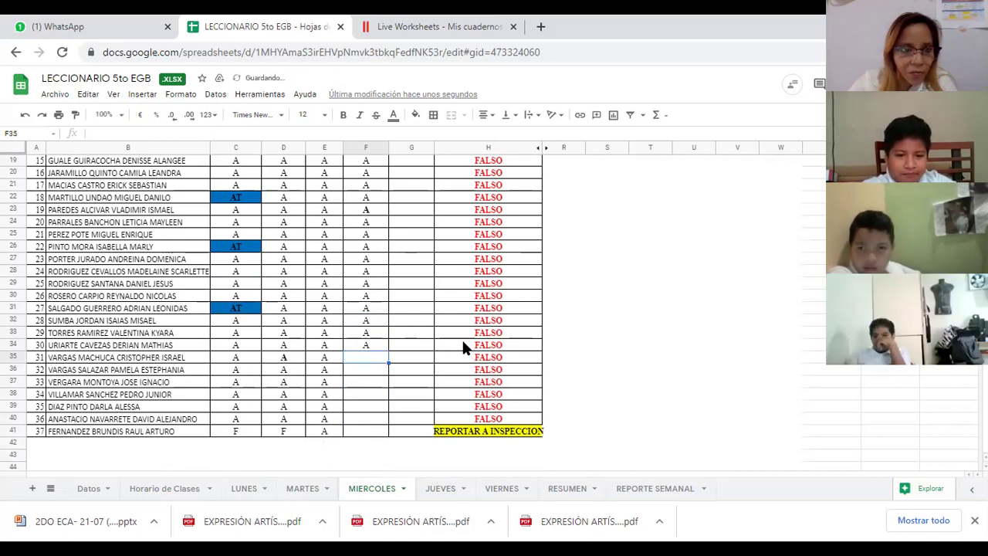
pyautogui.write('A')
pyautogui.press('Return')
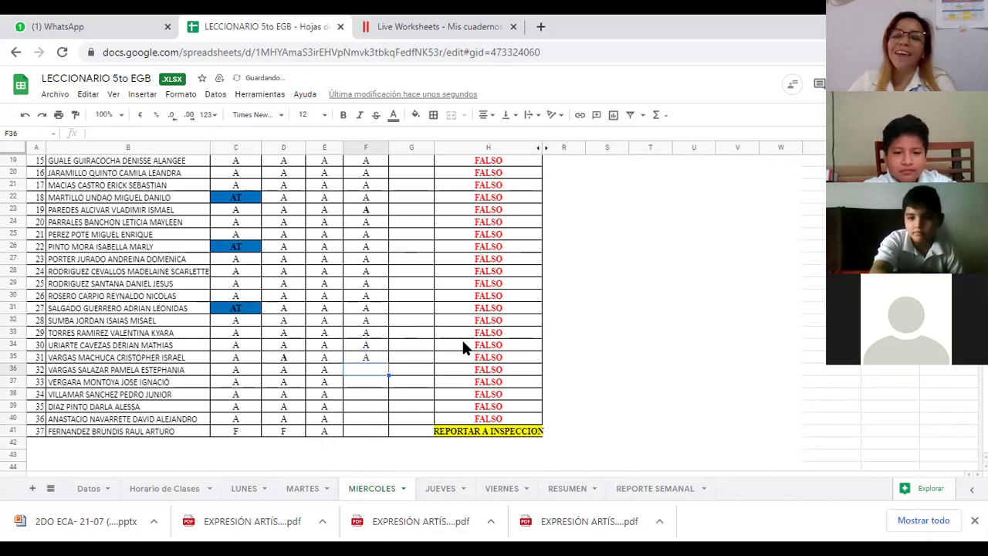
# - Enter A in the ALGEBRA column for students 32 to 34, cells F36 to F38
pyautogui.write('A')
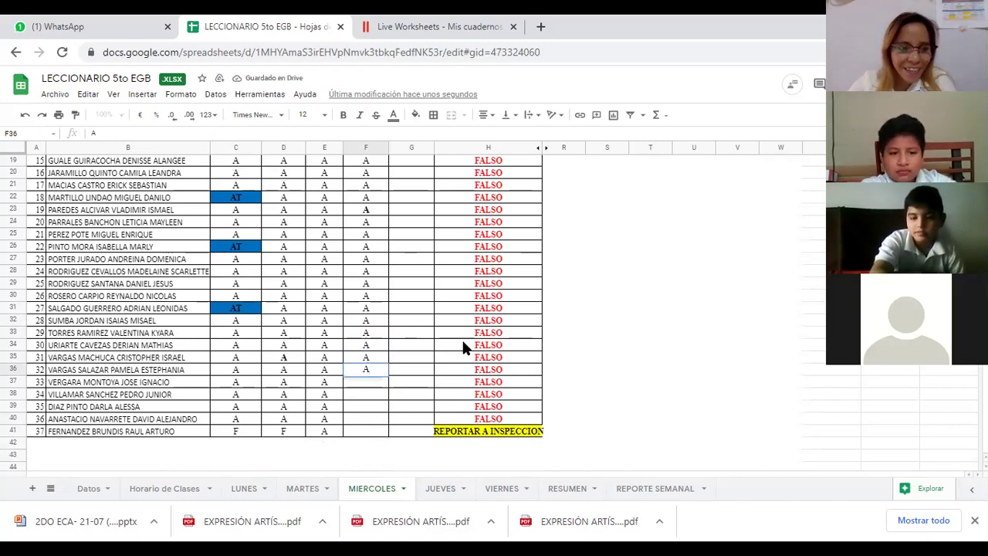
pyautogui.press('Return')
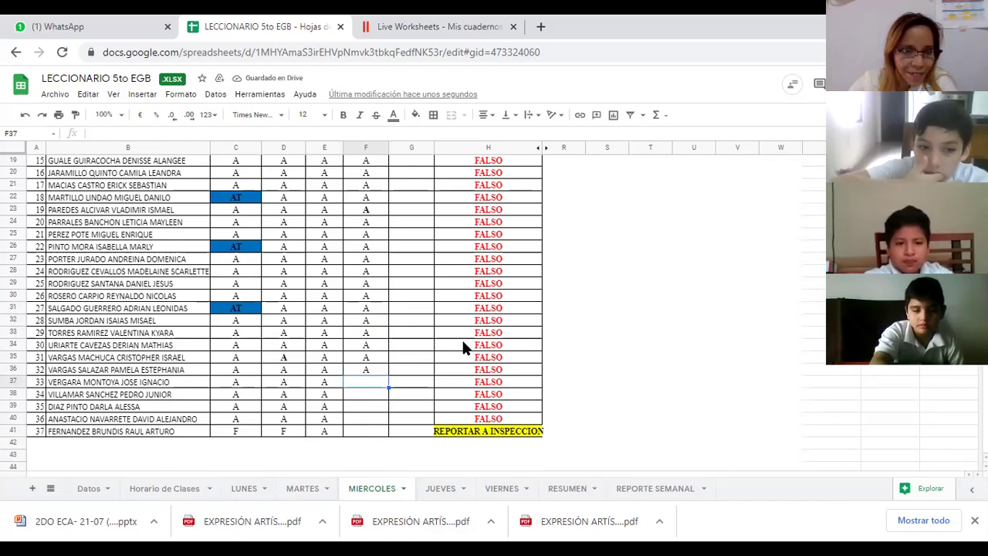
pyautogui.write('A')
pyautogui.press('Return')
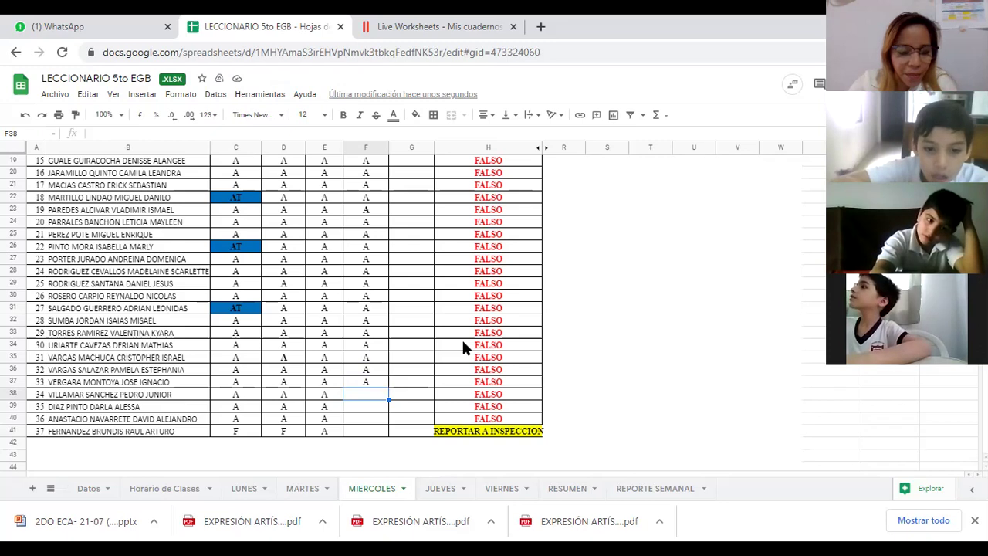
pyautogui.write('A')
pyautogui.press('Return')
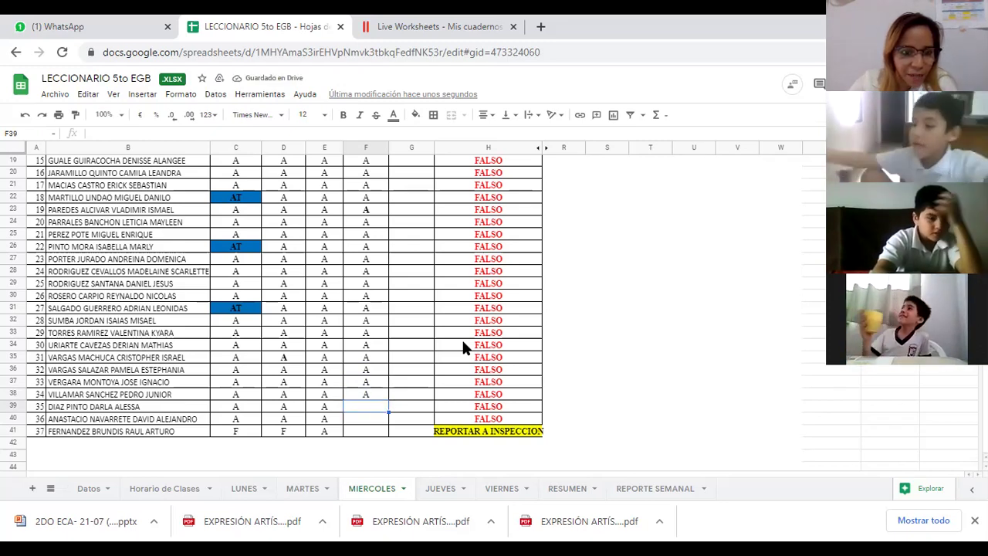
# - Enter A in the ALGEBRA column for students 35 and 36, cells F39 and F40
pyautogui.write('A')
pyautogui.press('Return')
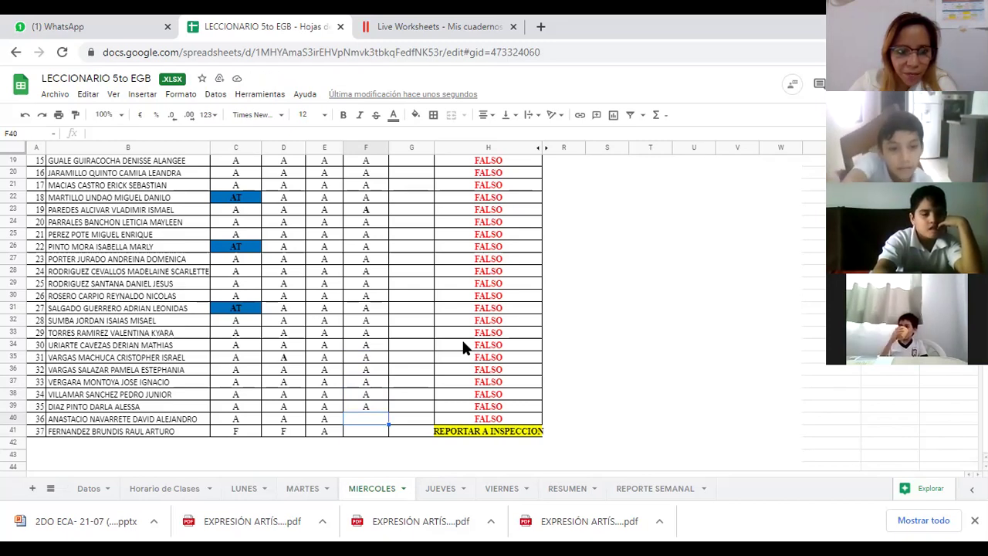
pyautogui.write('A')
pyautogui.press('Return')
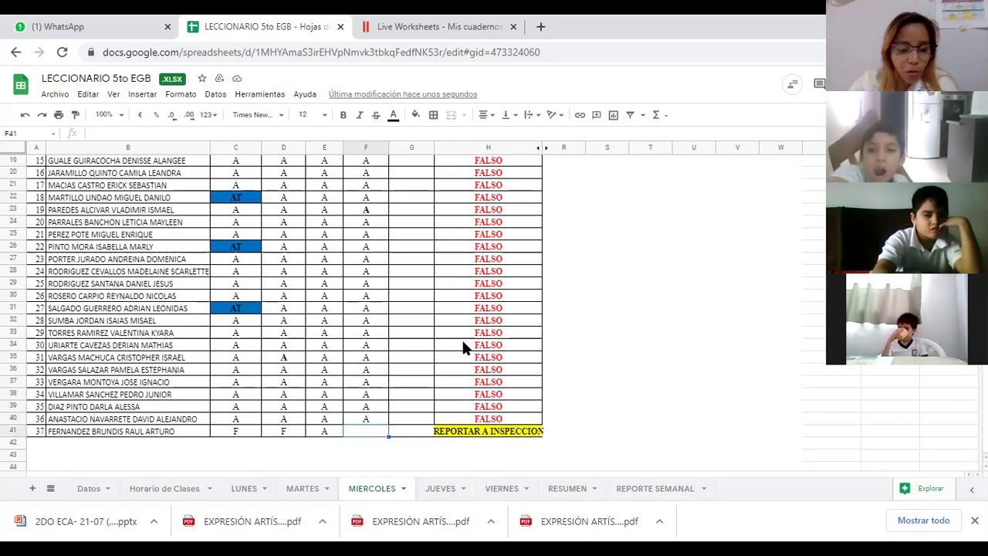
# - Mark student 37 with F in the ALGEBRA cell F41 and replace the entry in E41 with F
pyautogui.write('F')
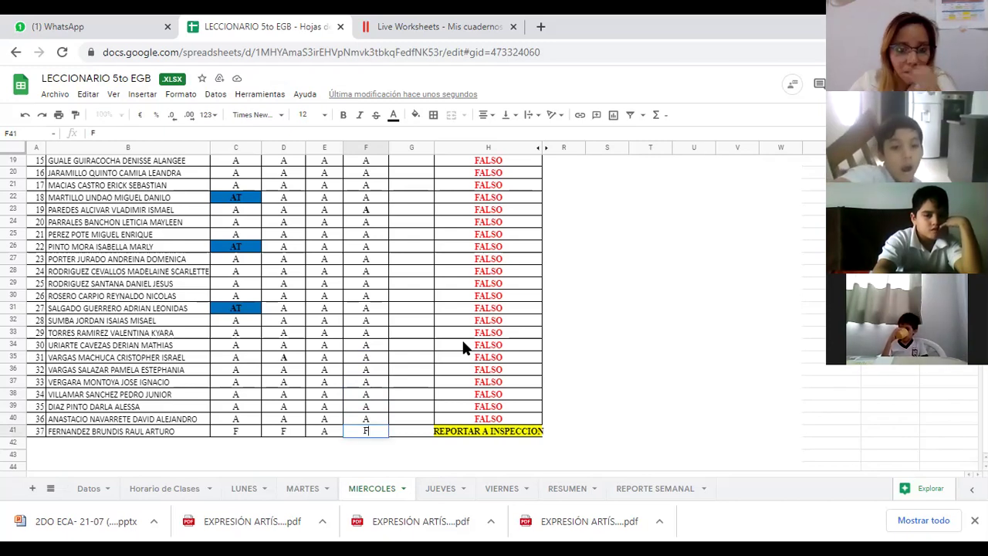
pyautogui.click(324, 430)
pyautogui.write('F')
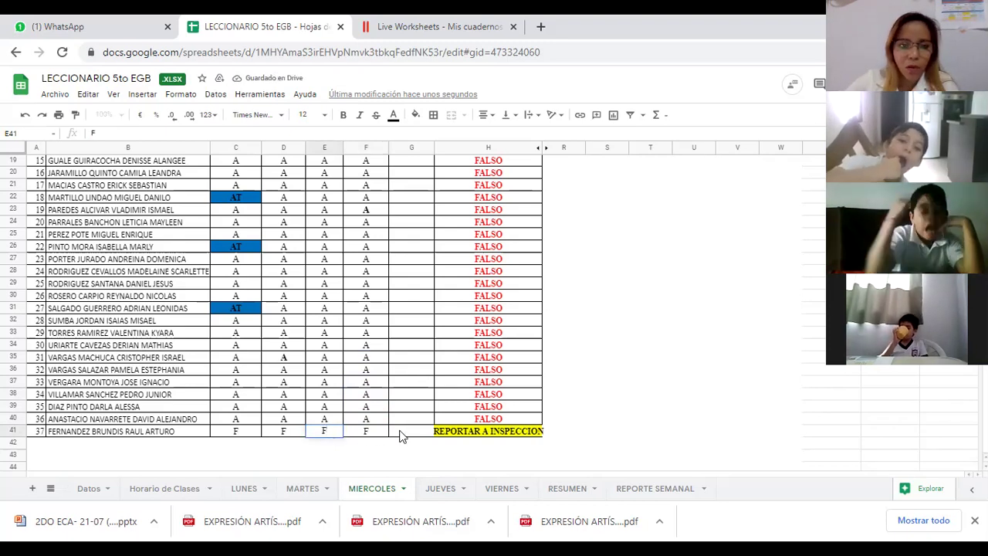
pyautogui.click(404, 431)
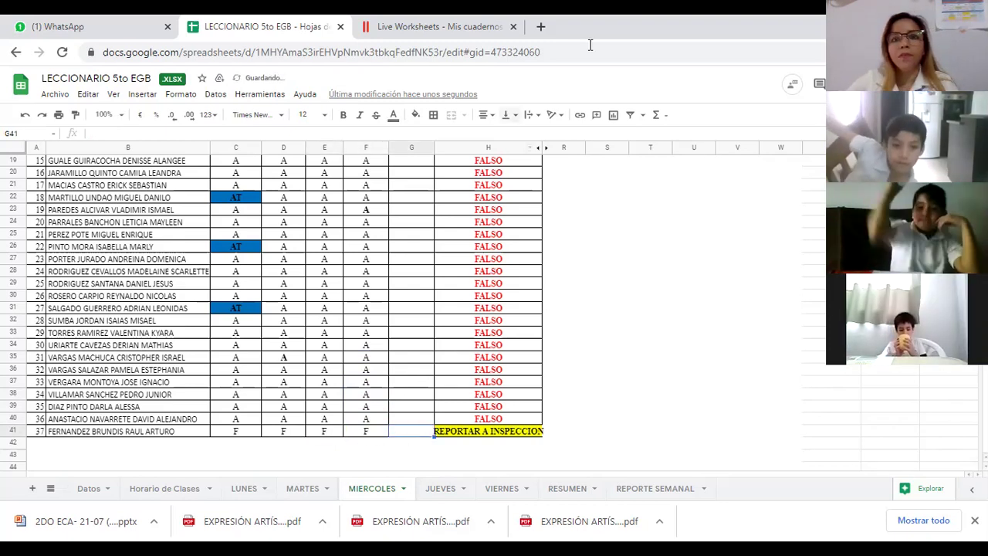